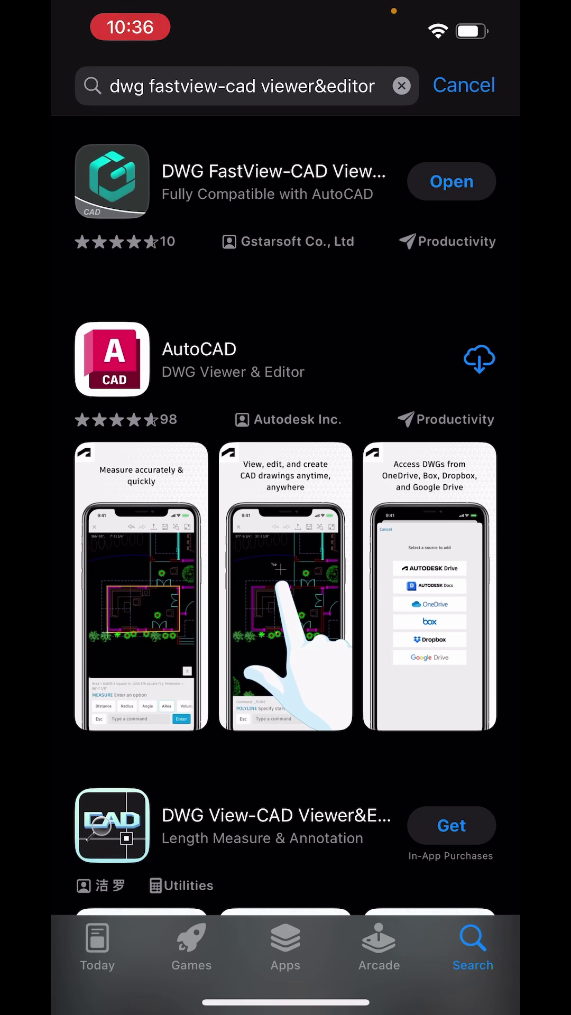
Search the App Store for 'dwg' and open the DWG FastView-CAD Viewer&Editor listing.
{"action": "left_click", "coordinate": [237, 86]}
{"action": "left_click", "coordinate": [402, 86]}
{"action": "type", "text": "d"}
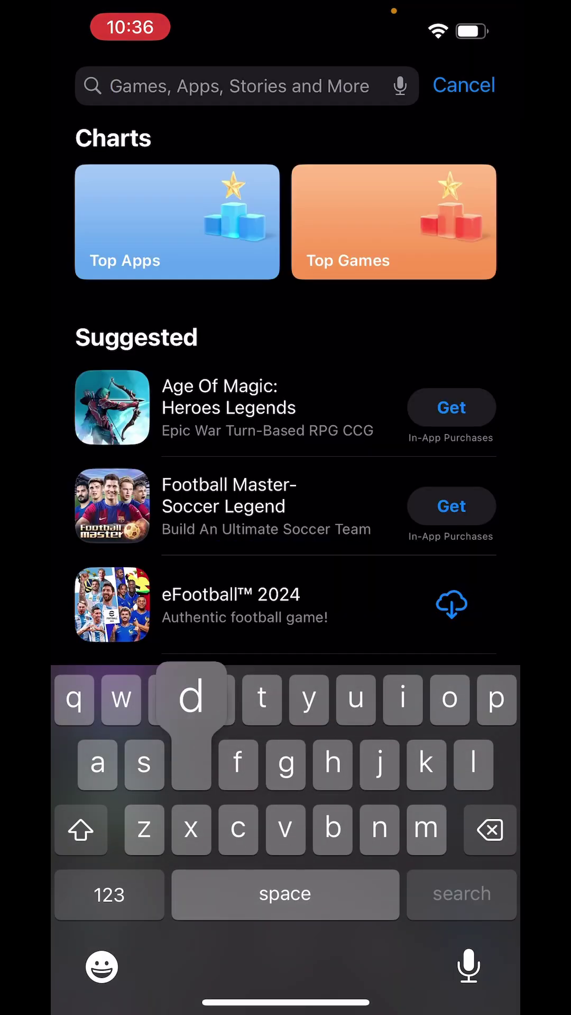
{"action": "type", "text": "wg"}
{"action": "key", "text": "Return"}
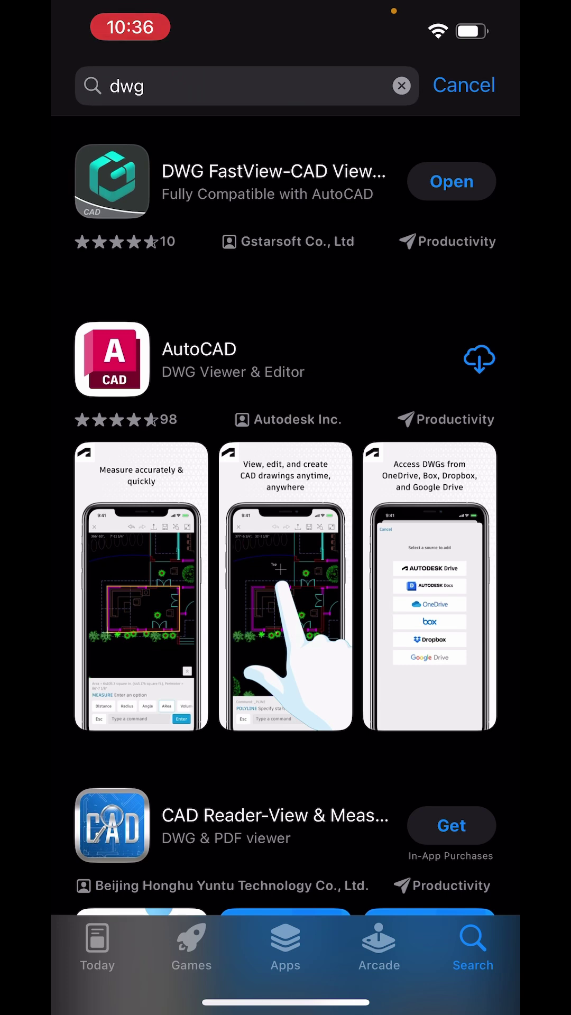
{"action": "scroll", "coordinate": [286, 524], "scroll_direction": "down", "scroll_amount": 1}
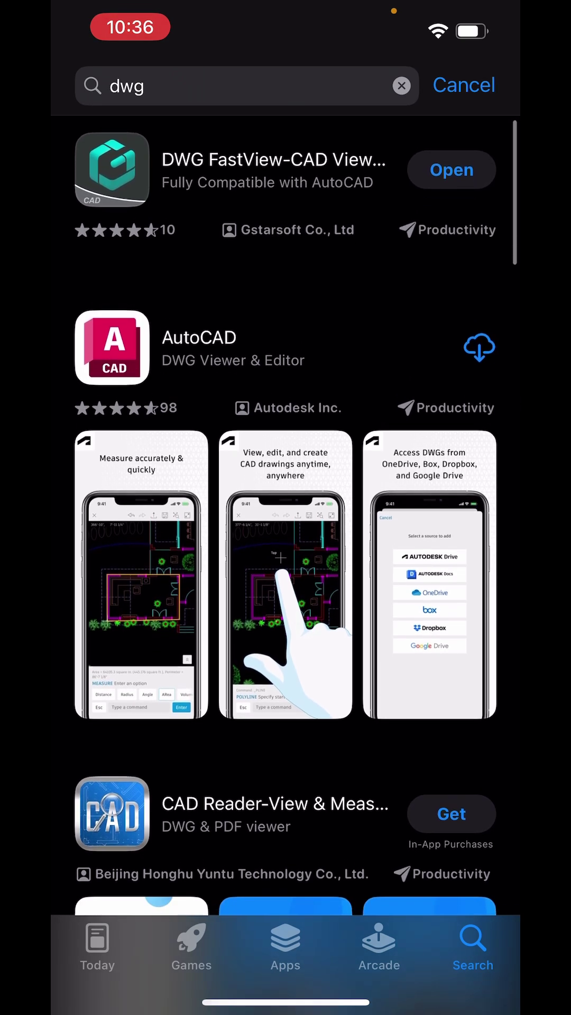
{"action": "left_click", "coordinate": [274, 171]}
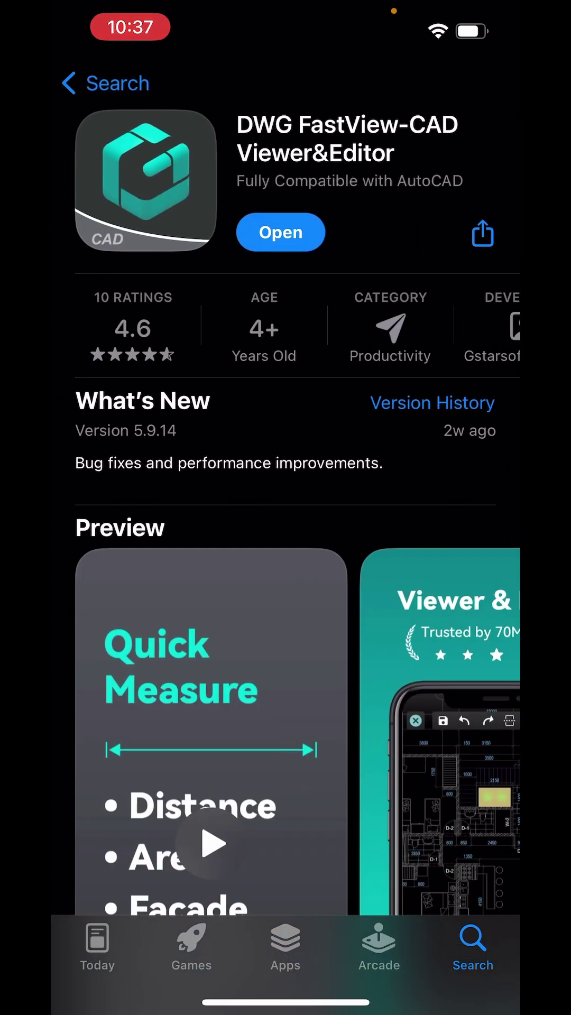
Launch DWG FastView, open motor complete.dwg from Recent, and orbit it to a rear angle.
{"action": "left_click", "coordinate": [280, 232]}
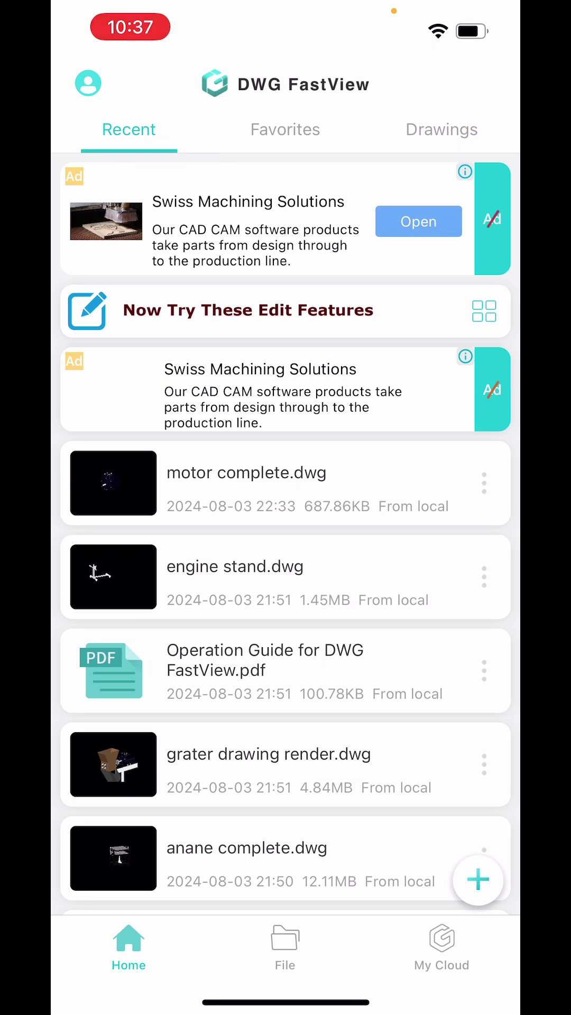
{"action": "scroll", "coordinate": [285, 634], "scroll_direction": "down", "scroll_amount": 10}
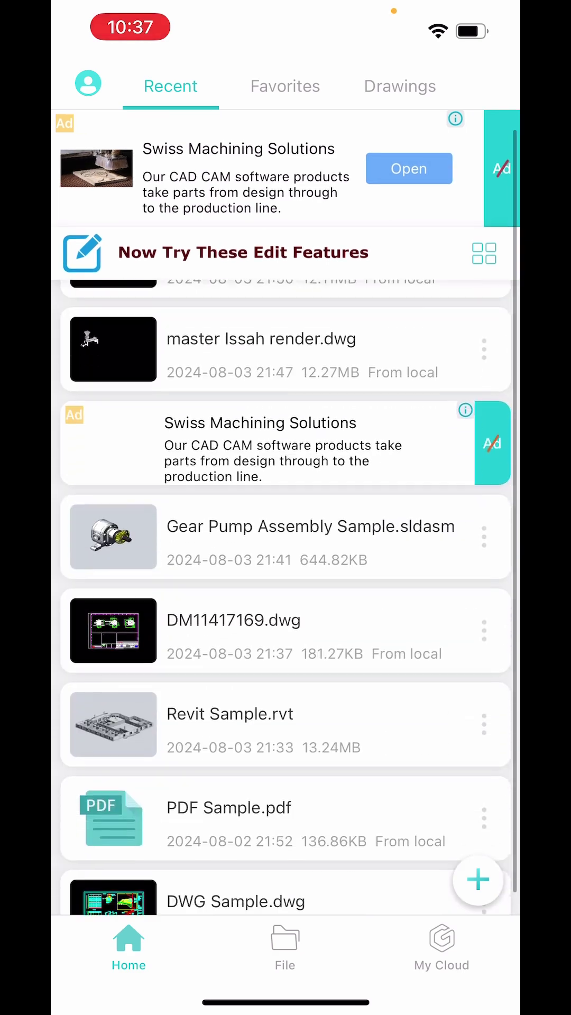
{"action": "left_click", "coordinate": [286, 909]}
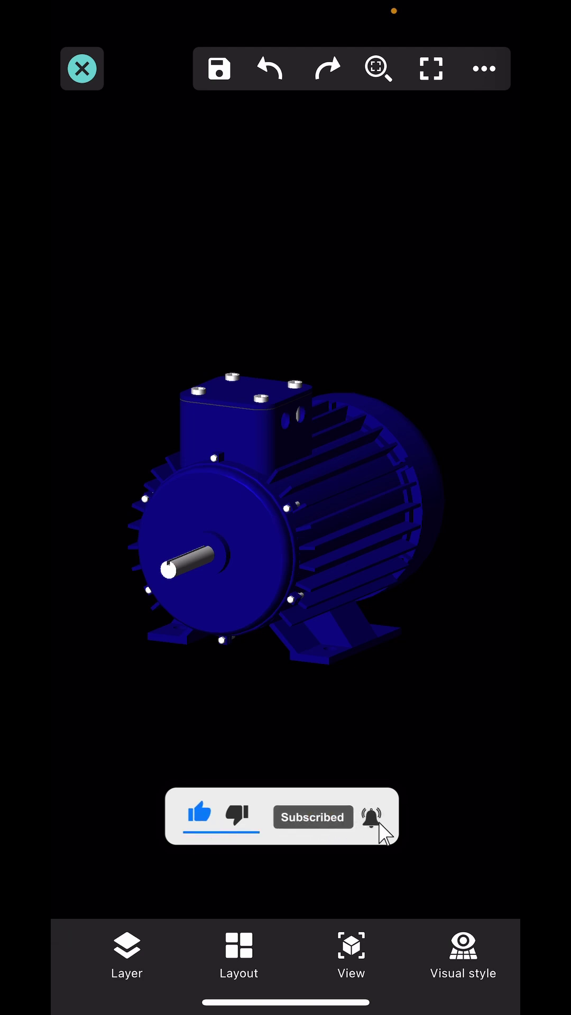
{"action": "left_click_drag", "start_coordinate": [198, 515], "coordinate": [372, 515]}
{"action": "mouse_move", "coordinate": [237, 515]}
{"action": "left_mouse_down"}
{"action": "mouse_move", "coordinate": [301, 515]}
{"action": "mouse_move", "coordinate": [380, 539]}
{"action": "mouse_move", "coordinate": [428, 564]}
{"action": "mouse_move", "coordinate": [318, 523]}
{"action": "left_mouse_up"}
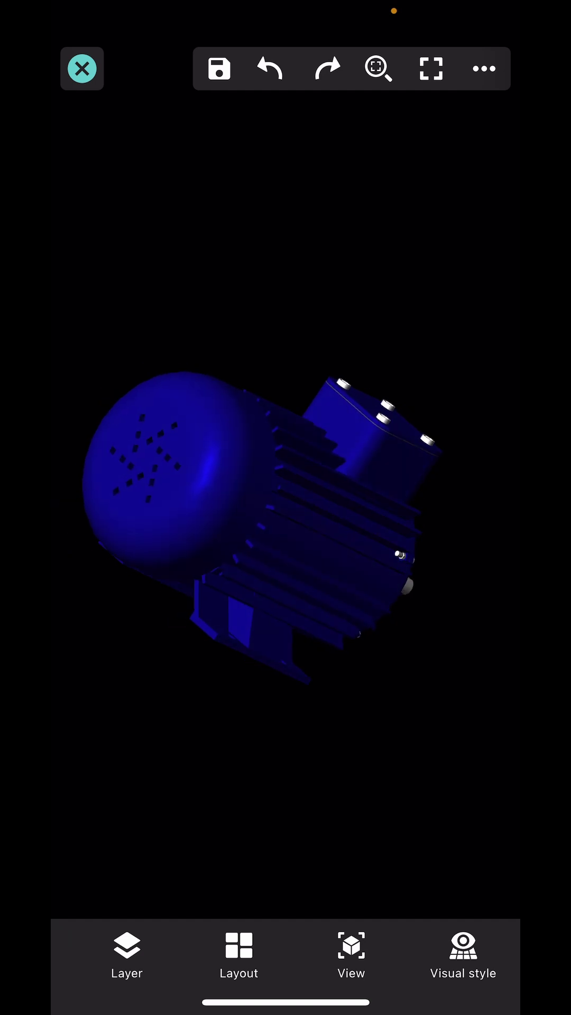
Cycle the motor through top, bottom and front views, ending on SE Isometric.
{"action": "left_click", "coordinate": [351, 951]}
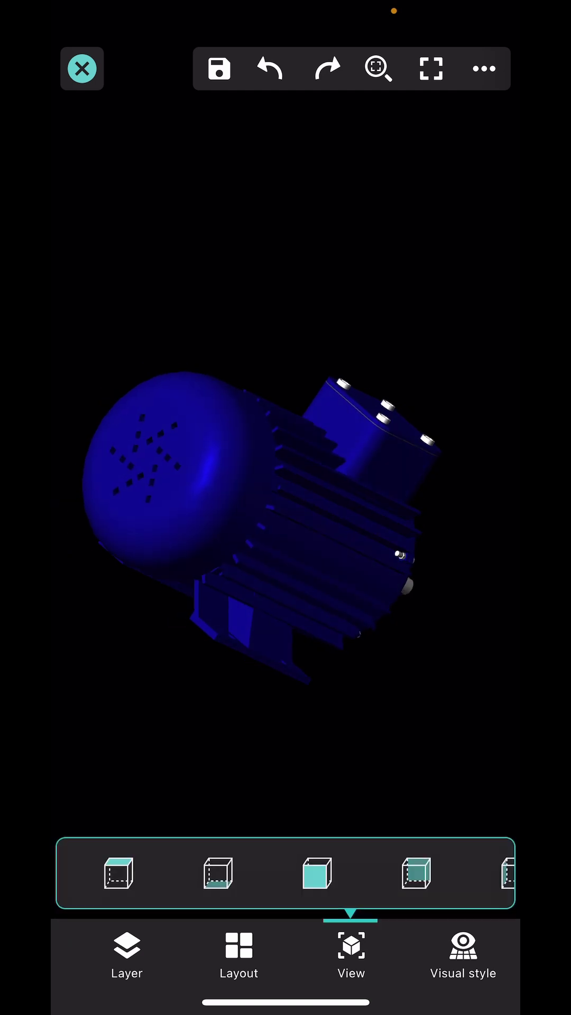
{"action": "left_click", "coordinate": [118, 873]}
{"action": "left_click", "coordinate": [351, 951]}
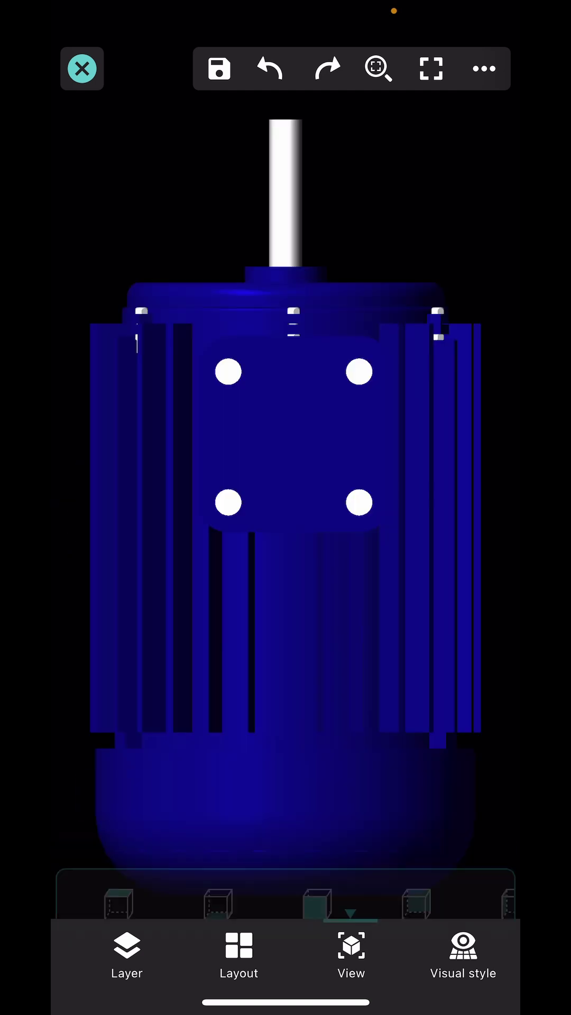
{"action": "left_click", "coordinate": [215, 872]}
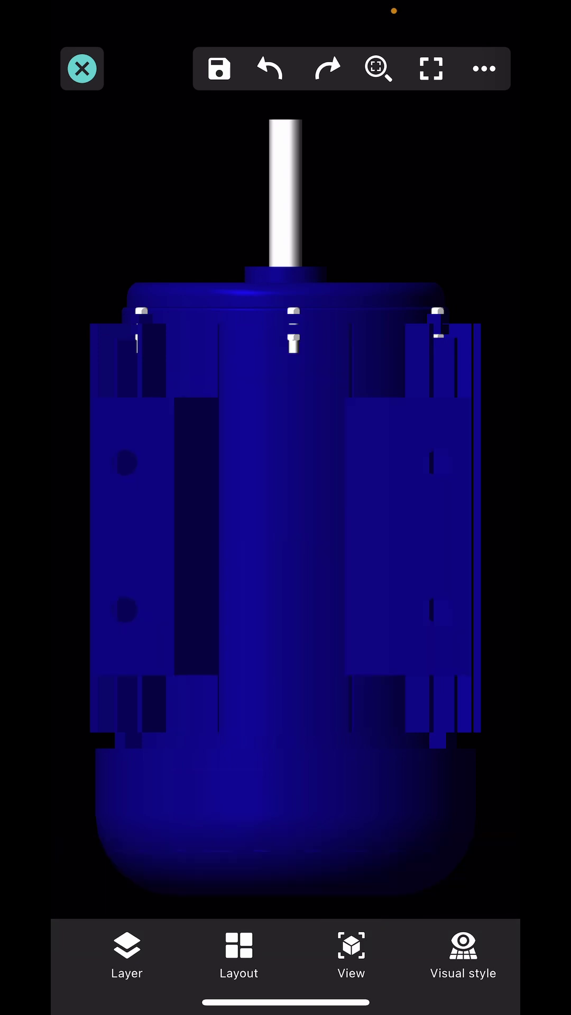
{"action": "left_click", "coordinate": [350, 951]}
{"action": "left_click", "coordinate": [316, 872]}
{"action": "left_click", "coordinate": [351, 951]}
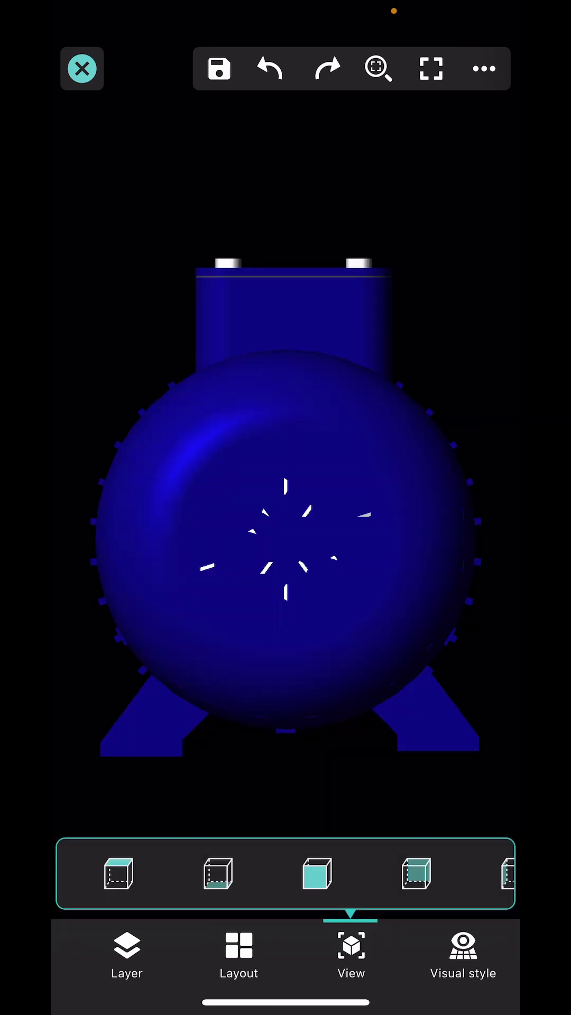
{"action": "scroll", "coordinate": [286, 872], "scroll_direction": "right", "scroll_amount": 5}
{"action": "scroll", "coordinate": [285, 872], "scroll_direction": "right", "scroll_amount": 5}
{"action": "scroll", "coordinate": [285, 872], "scroll_direction": "right", "scroll_amount": 3}
{"action": "scroll", "coordinate": [285, 873], "scroll_direction": "right", "scroll_amount": 3}
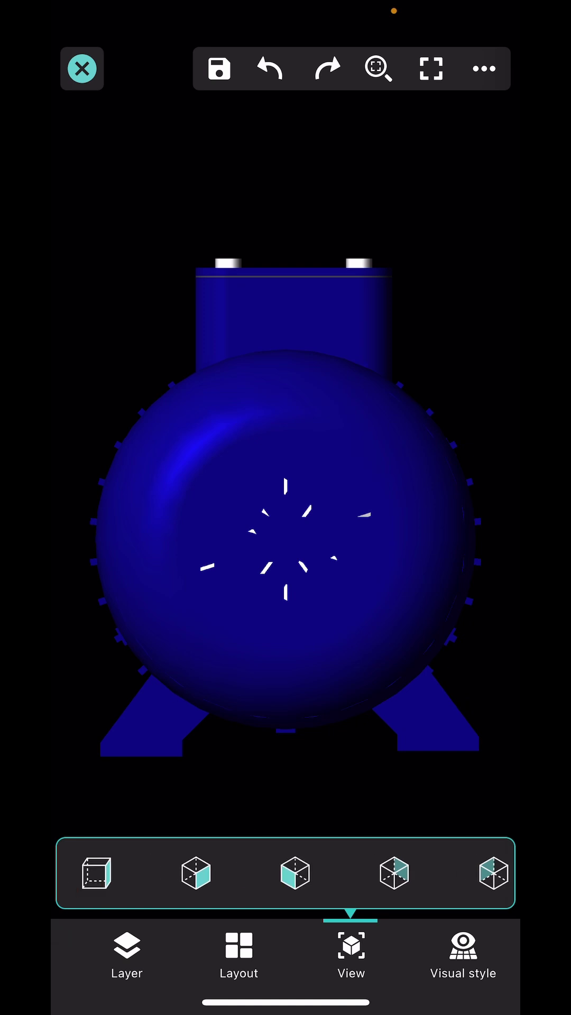
{"action": "left_click", "coordinate": [196, 872]}
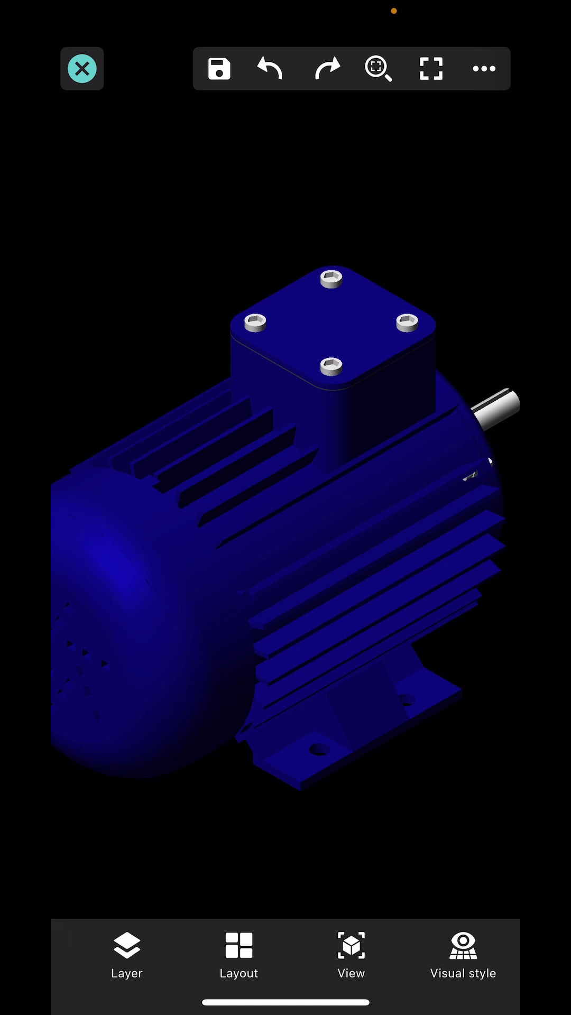
Switch the motor to the white wireframe visual style and orbit it to show the shaft end.
{"action": "left_click", "coordinate": [462, 951]}
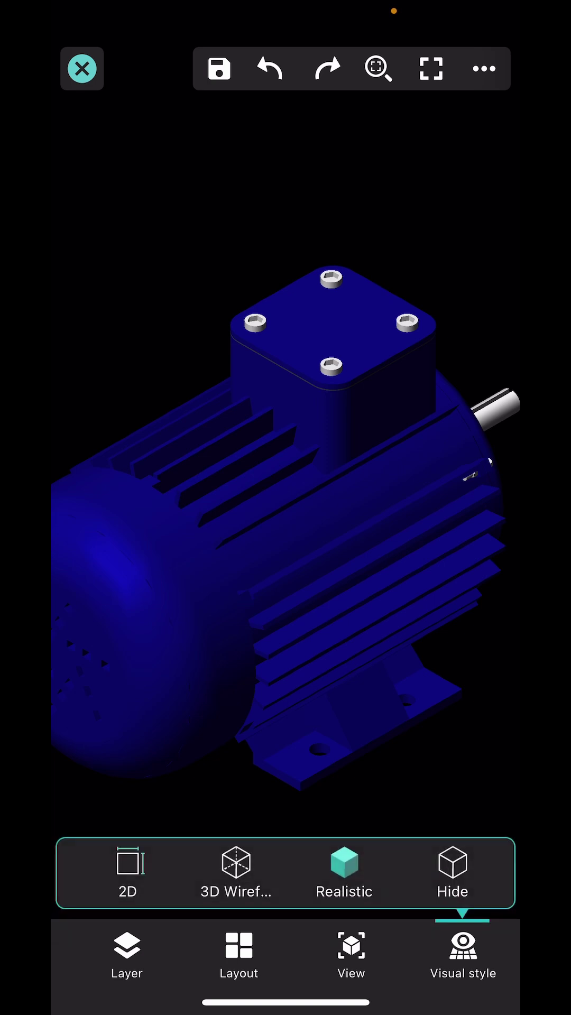
{"action": "left_click", "coordinate": [452, 873]}
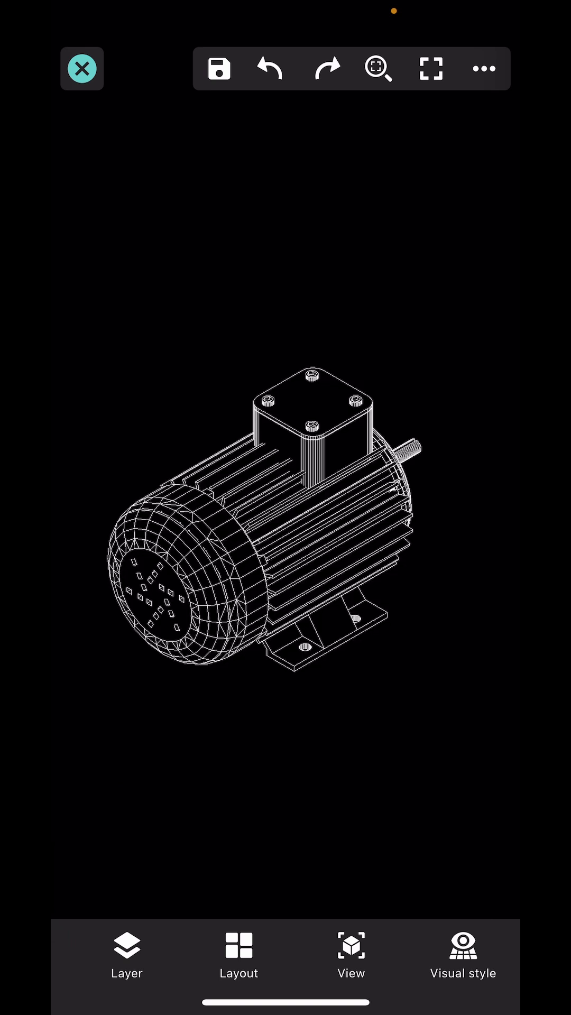
{"action": "scroll", "coordinate": [286, 508], "scroll_direction": "up", "scroll_amount": 5}
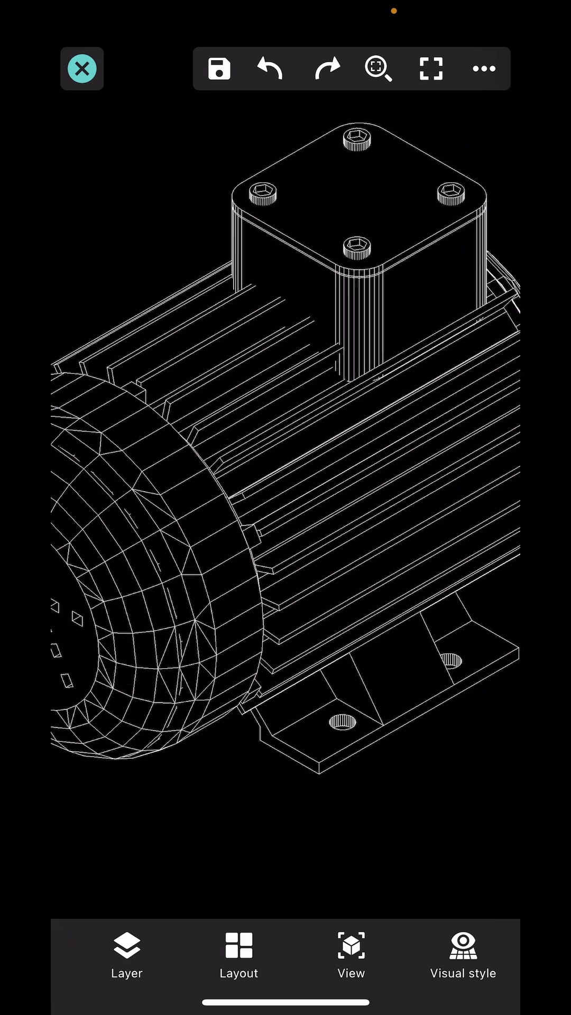
{"action": "left_click_drag", "start_coordinate": [198, 507], "coordinate": [396, 555]}
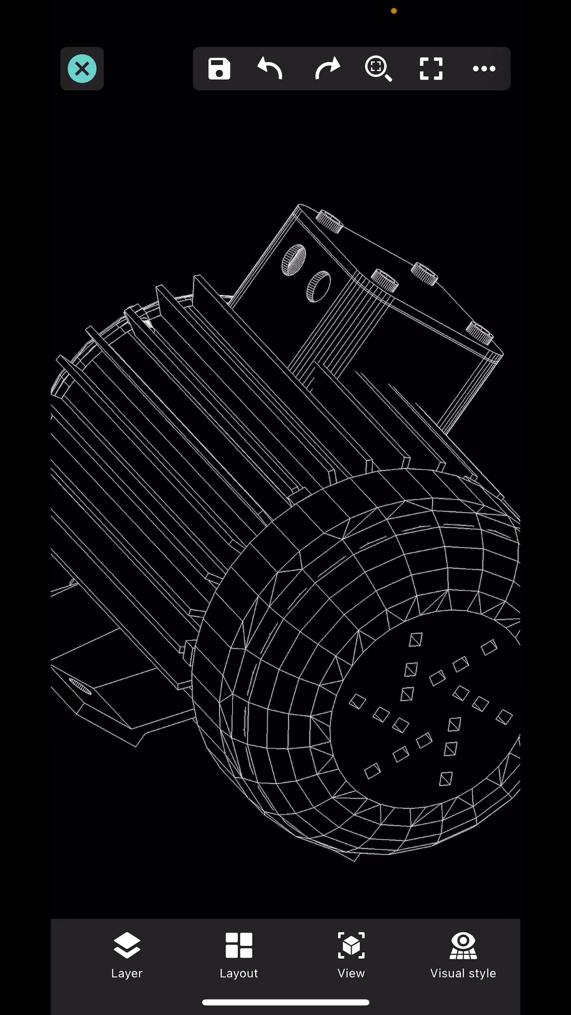
{"action": "left_click_drag", "start_coordinate": [285, 507], "coordinate": [381, 444]}
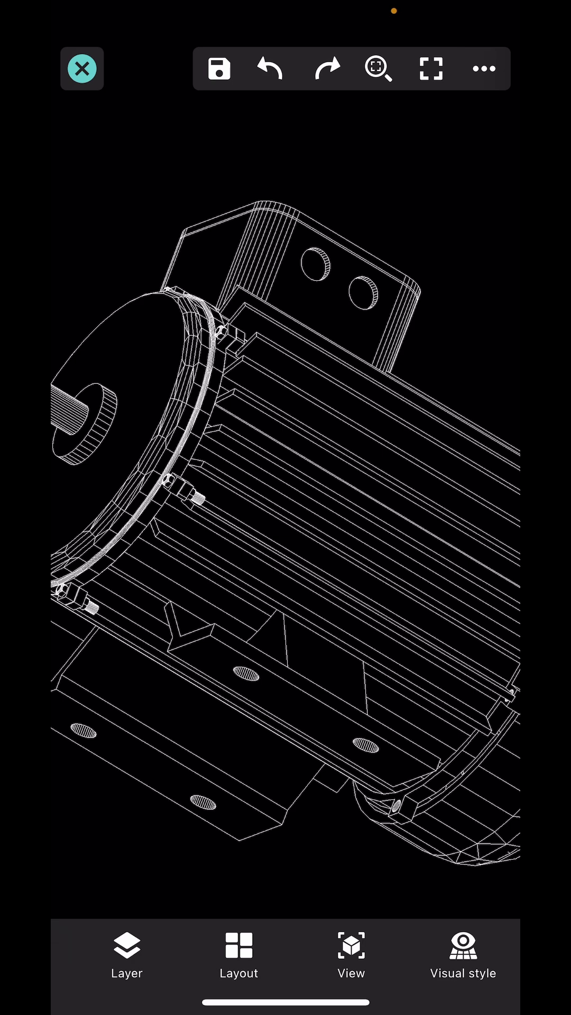
Go to the home screen, search Play Store for 'dwg viewer', and open the DWG FastView listing.
{"action": "left_click_drag", "start_coordinate": [286, 1003], "coordinate": [286, 555]}
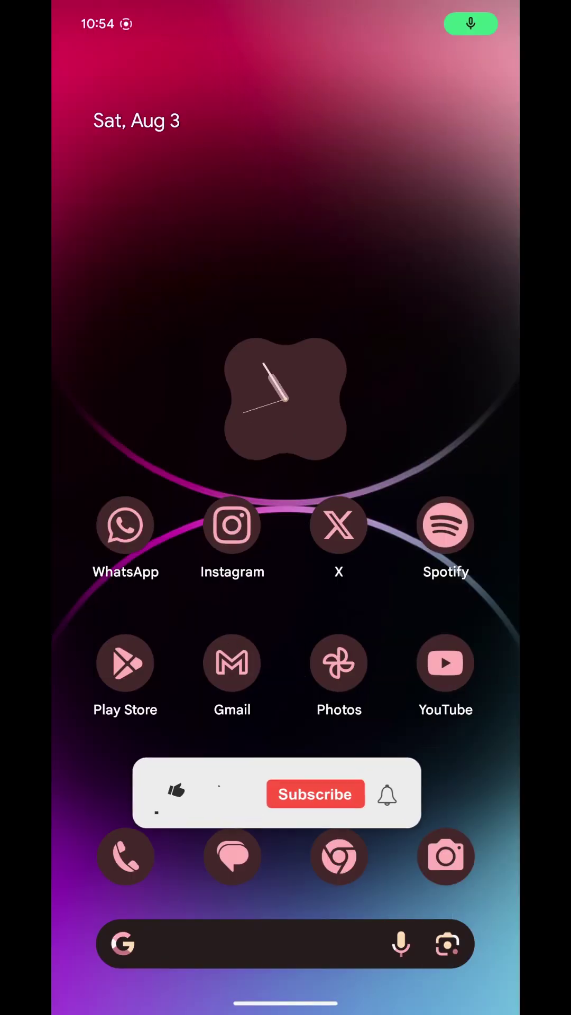
{"action": "left_click_drag", "start_coordinate": [286, 713], "coordinate": [285, 238]}
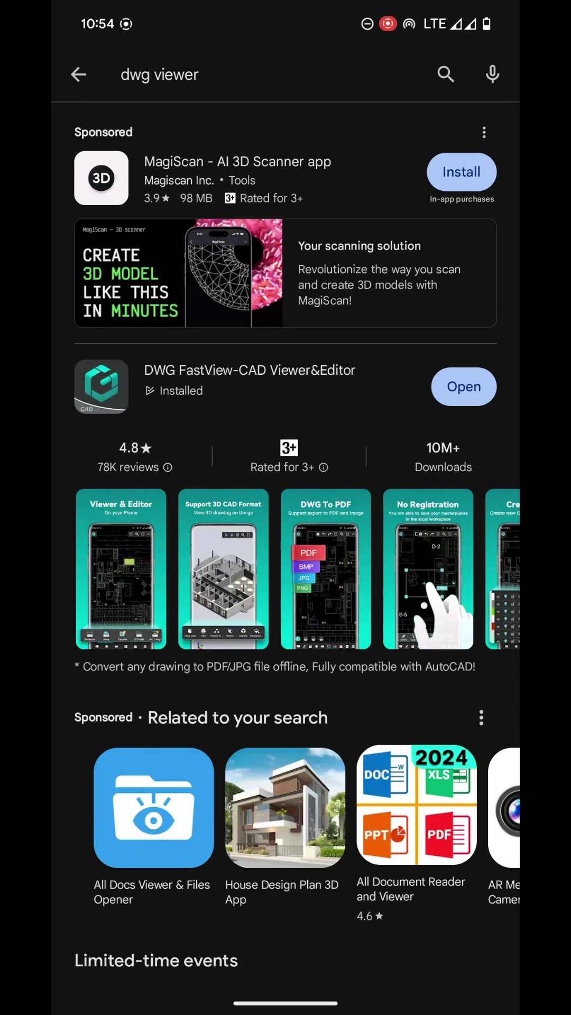
{"action": "left_click", "coordinate": [446, 74]}
{"action": "key", "text": "Return"}
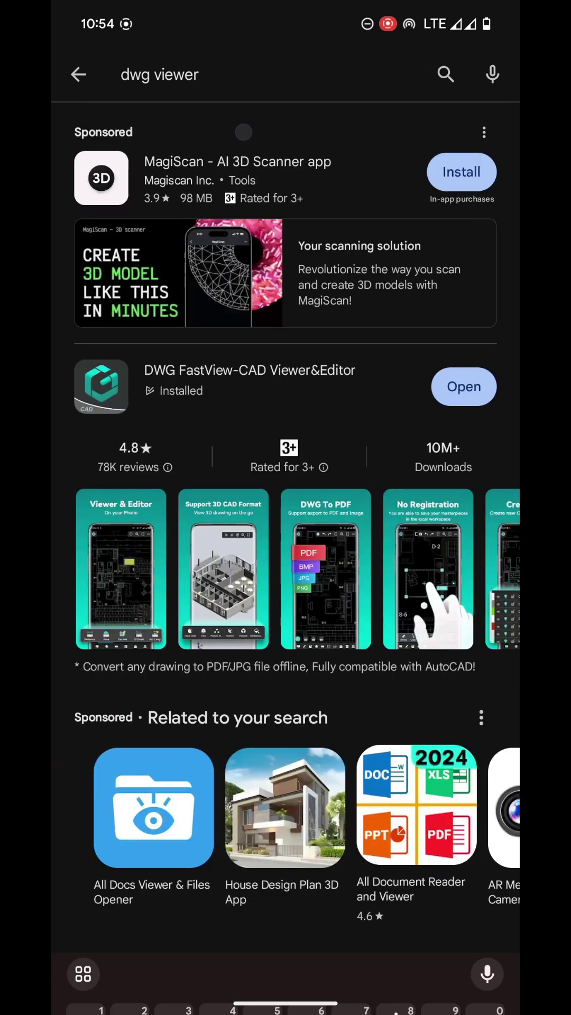
{"action": "left_click", "coordinate": [280, 381]}
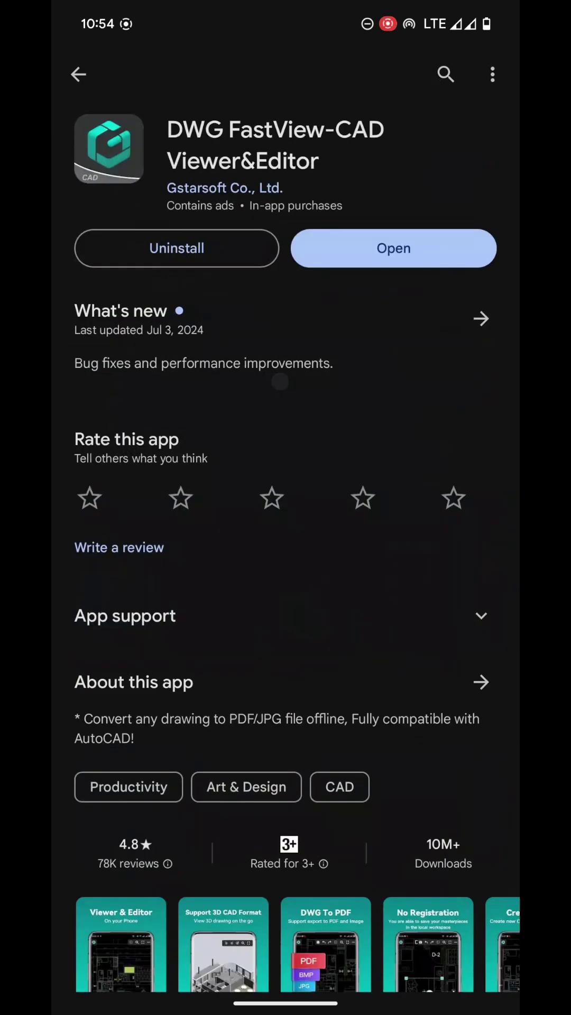
Open Gear Pump Assembly Sample.sldasm from Recent and orbit it round to face the gear.
{"action": "left_click", "coordinate": [394, 249]}
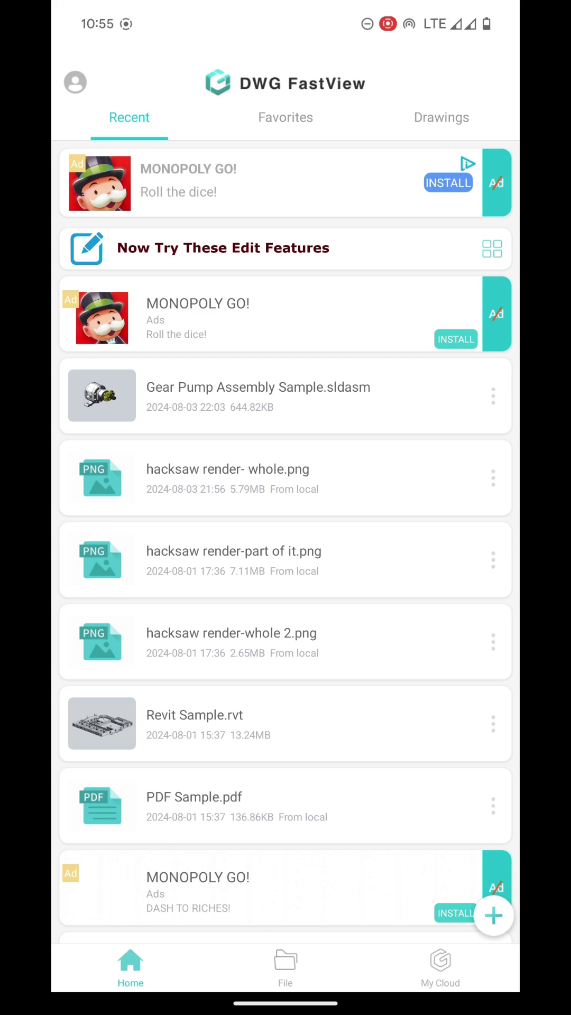
{"action": "scroll", "coordinate": [358, 656], "scroll_direction": "down", "scroll_amount": 3}
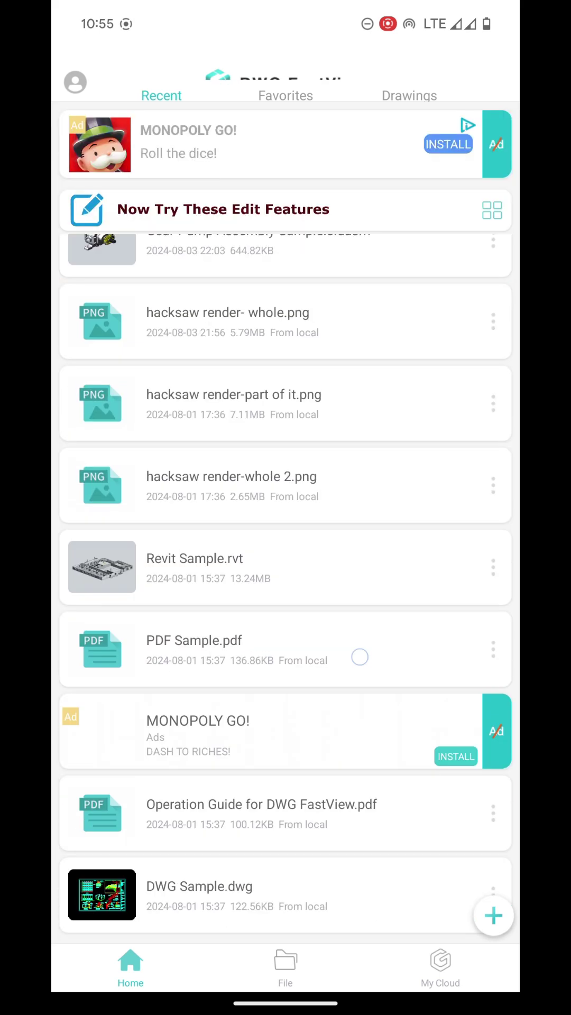
{"action": "scroll", "coordinate": [339, 618], "scroll_direction": "up", "scroll_amount": 5}
{"action": "left_click", "coordinate": [356, 396]}
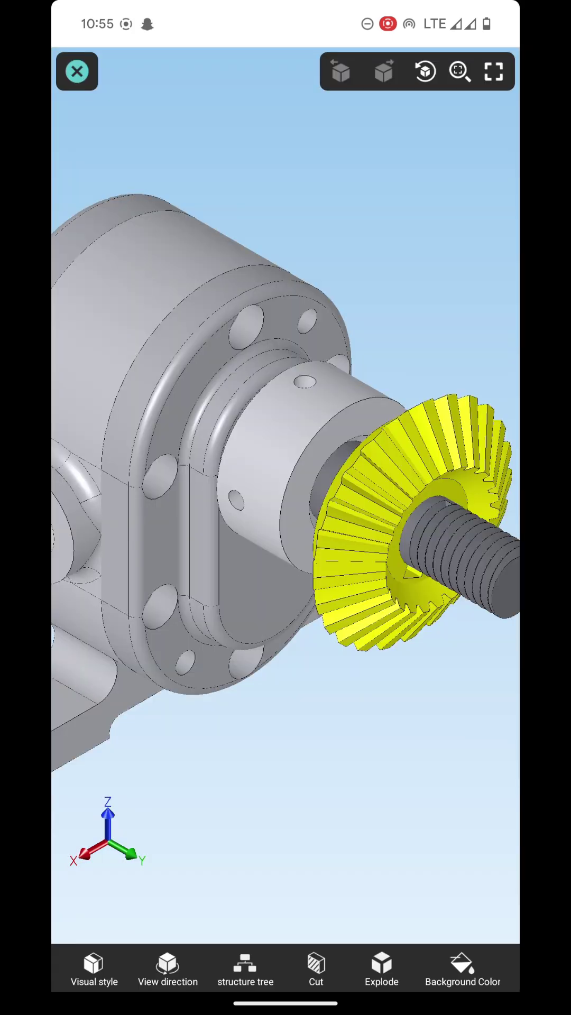
{"action": "left_click_drag", "start_coordinate": [264, 669], "coordinate": [310, 691]}
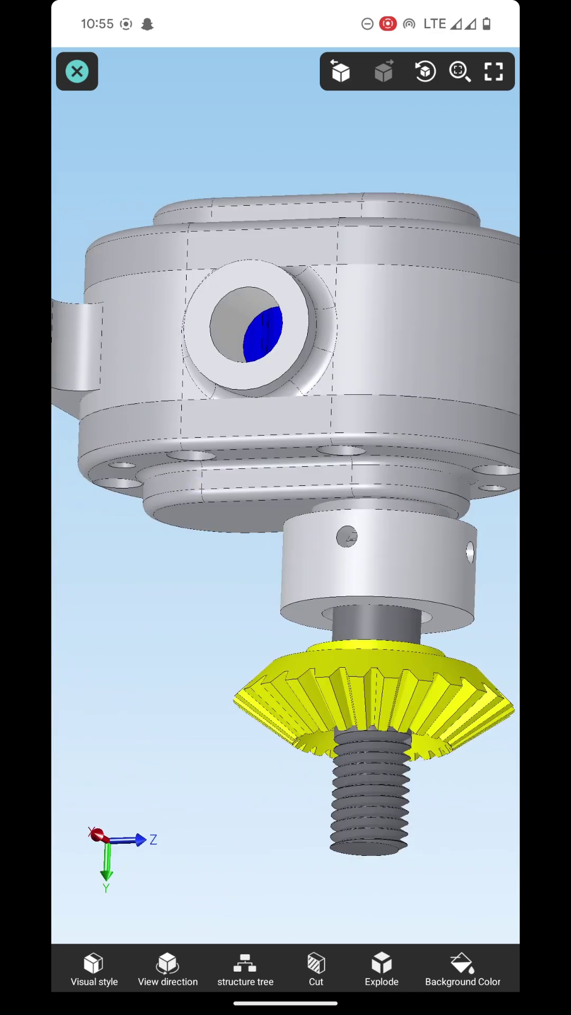
{"action": "mouse_move", "coordinate": [171, 609]}
{"action": "left_mouse_down"}
{"action": "mouse_move", "coordinate": [198, 489]}
{"action": "mouse_move", "coordinate": [262, 687]}
{"action": "mouse_move", "coordinate": [219, 550]}
{"action": "mouse_move", "coordinate": [143, 512]}
{"action": "mouse_move", "coordinate": [253, 679]}
{"action": "mouse_move", "coordinate": [365, 698]}
{"action": "mouse_move", "coordinate": [233, 673]}
{"action": "mouse_move", "coordinate": [283, 685]}
{"action": "left_mouse_up"}
Try the Wireframe visual style, then switch the gear pump to shaded Coloring.
{"action": "left_click", "coordinate": [93, 968]}
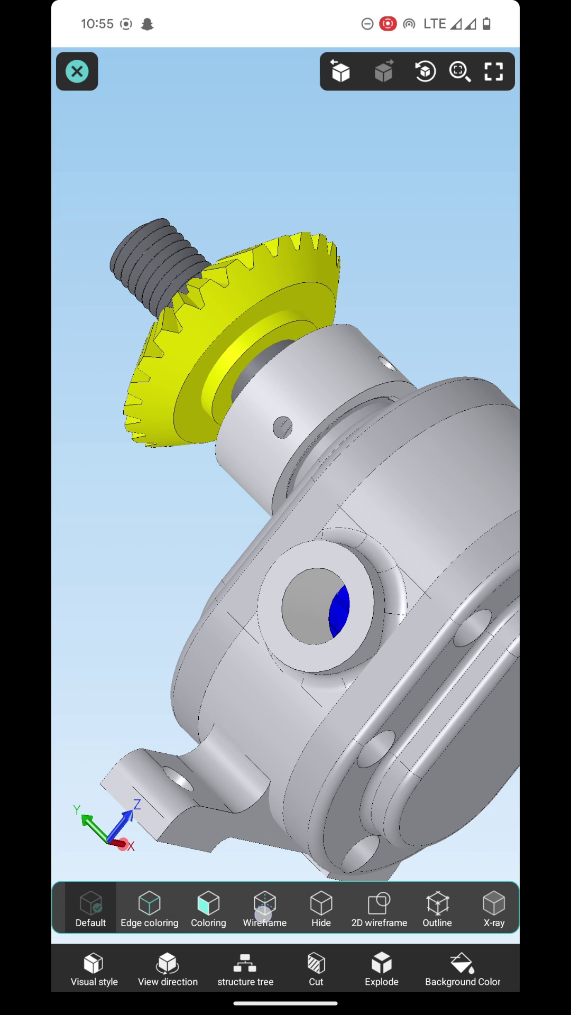
{"action": "left_click", "coordinate": [264, 914]}
{"action": "left_click", "coordinate": [88, 964]}
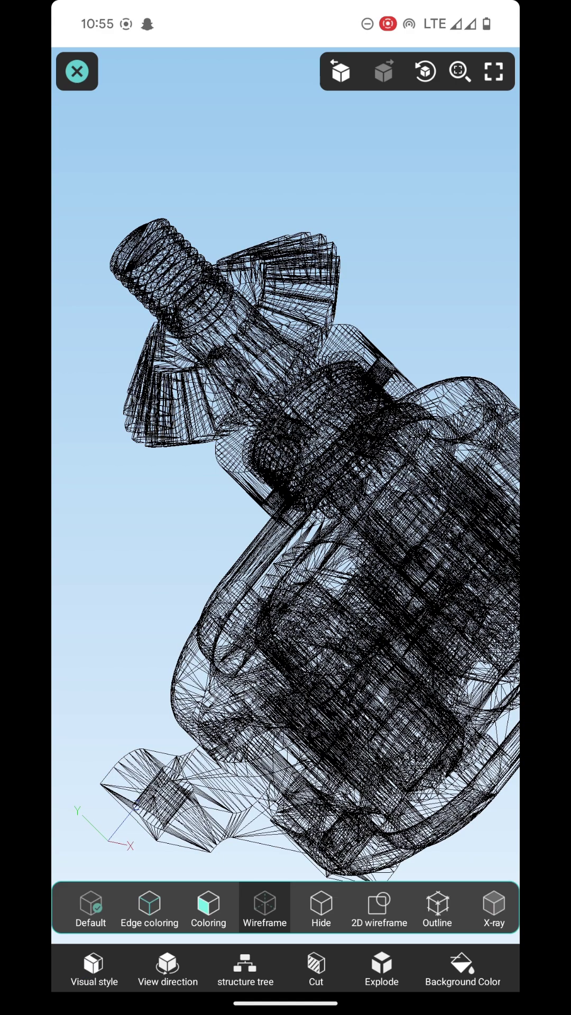
{"action": "left_click", "coordinate": [209, 911]}
Show shaded faces with mesh edges and orbit the gear pump to view it from below.
{"action": "left_click", "coordinate": [79, 974]}
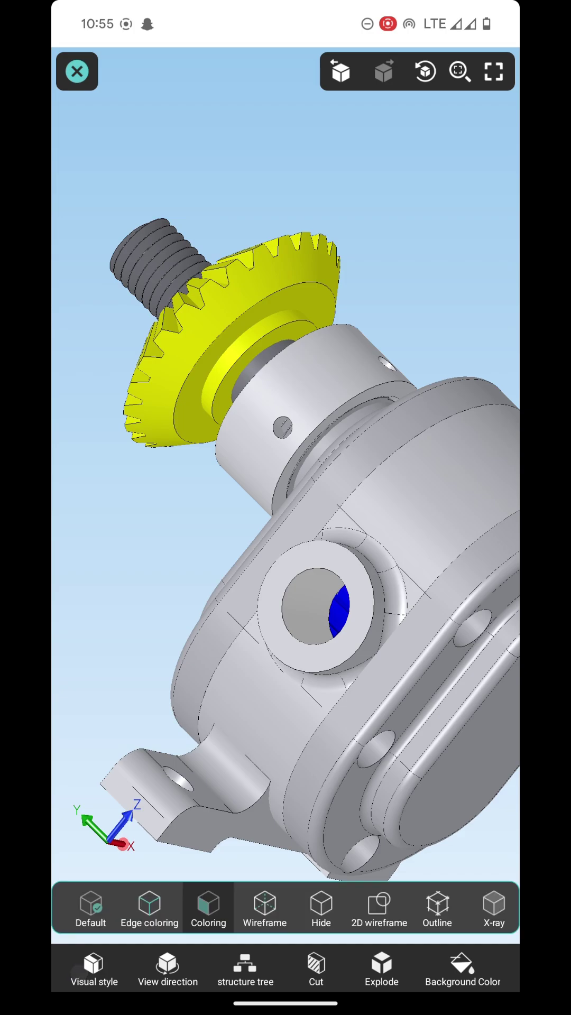
{"action": "left_click", "coordinate": [149, 912]}
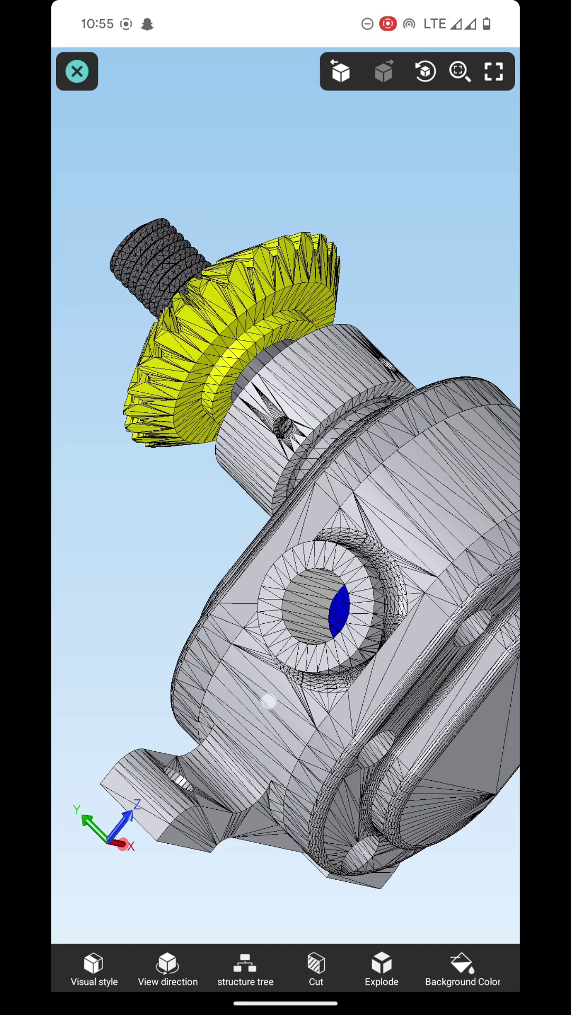
{"action": "left_click_drag", "start_coordinate": [268, 700], "coordinate": [199, 682]}
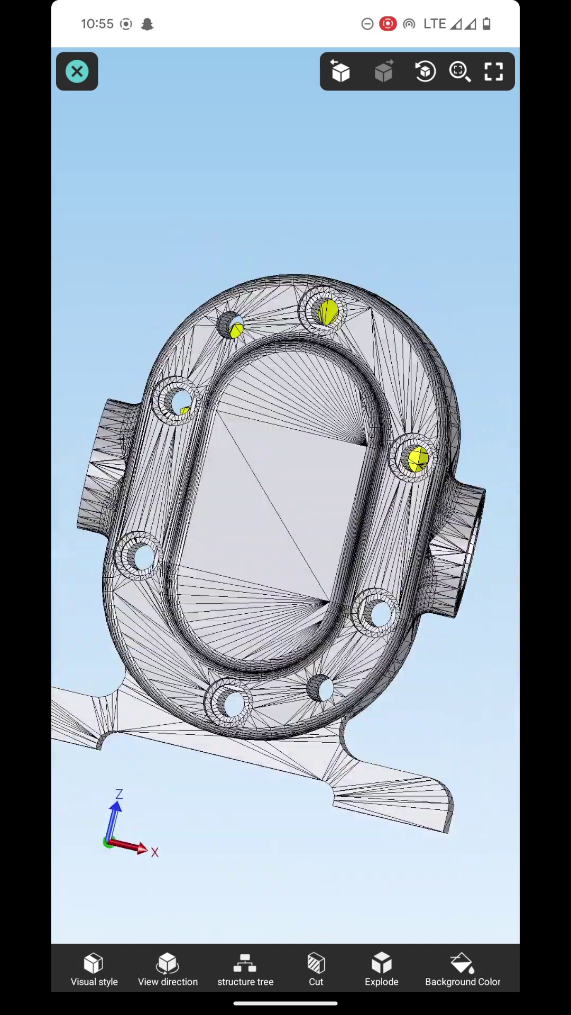
{"action": "mouse_move", "coordinate": [275, 665]}
{"action": "left_mouse_down"}
{"action": "mouse_move", "coordinate": [212, 543]}
{"action": "mouse_move", "coordinate": [284, 642]}
{"action": "mouse_move", "coordinate": [277, 591]}
{"action": "mouse_move", "coordinate": [309, 677]}
{"action": "mouse_move", "coordinate": [254, 561]}
{"action": "mouse_move", "coordinate": [208, 680]}
{"action": "mouse_move", "coordinate": [301, 618]}
{"action": "left_mouse_up"}
Change the viewer background to grey, then restore the blue gradient.
{"action": "left_click", "coordinate": [462, 967]}
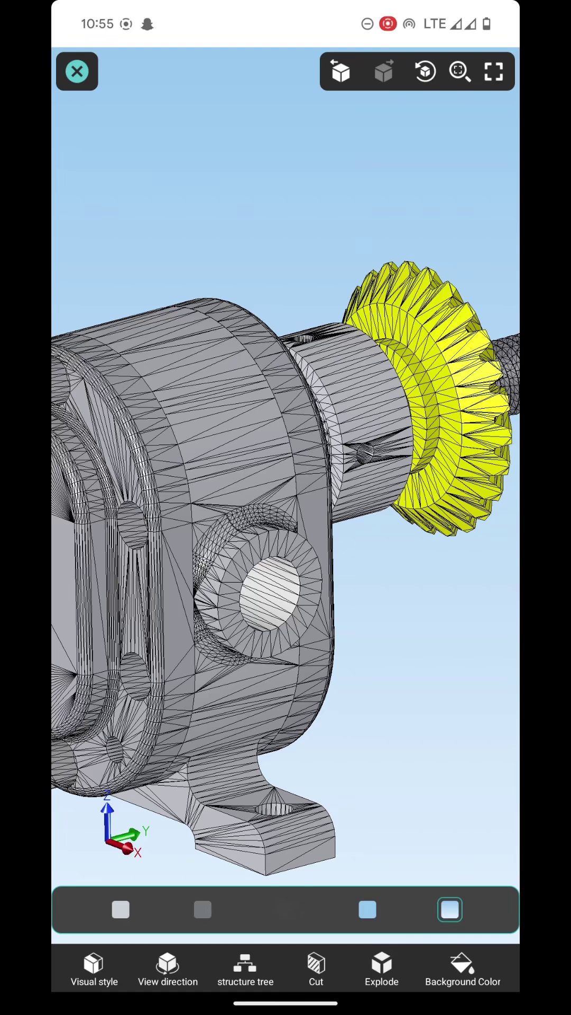
{"action": "left_click", "coordinate": [202, 909]}
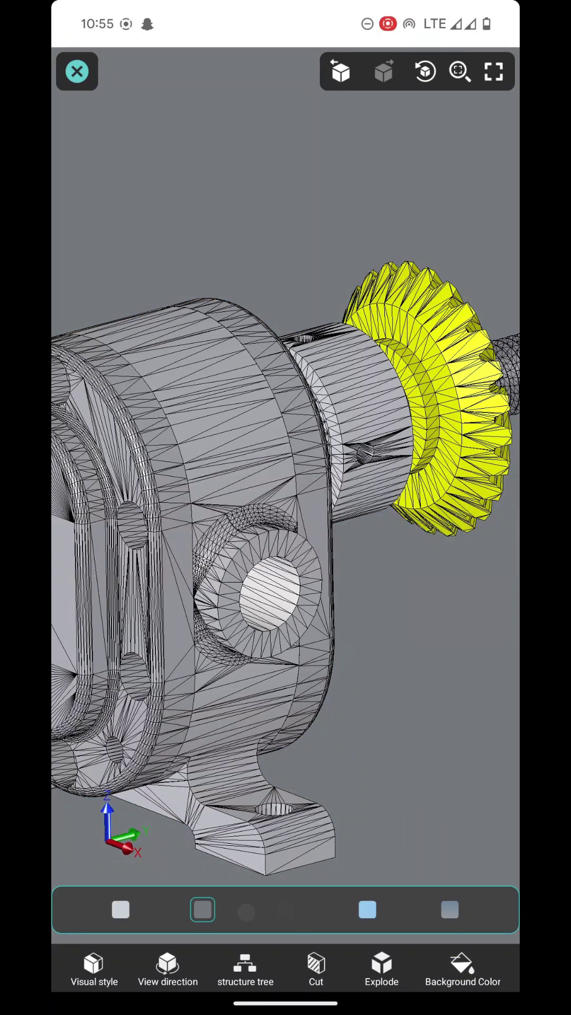
{"action": "left_click", "coordinate": [449, 910]}
Orbit the gear pump to several new angles, then pull down the notification shade.
{"action": "mouse_move", "coordinate": [146, 629]}
{"action": "left_mouse_down"}
{"action": "mouse_move", "coordinate": [230, 595]}
{"action": "mouse_move", "coordinate": [140, 580]}
{"action": "mouse_move", "coordinate": [149, 613]}
{"action": "mouse_move", "coordinate": [218, 740]}
{"action": "mouse_move", "coordinate": [367, 732]}
{"action": "mouse_move", "coordinate": [483, 776]}
{"action": "mouse_move", "coordinate": [169, 798]}
{"action": "mouse_move", "coordinate": [272, 777]}
{"action": "mouse_move", "coordinate": [242, 657]}
{"action": "left_mouse_up"}
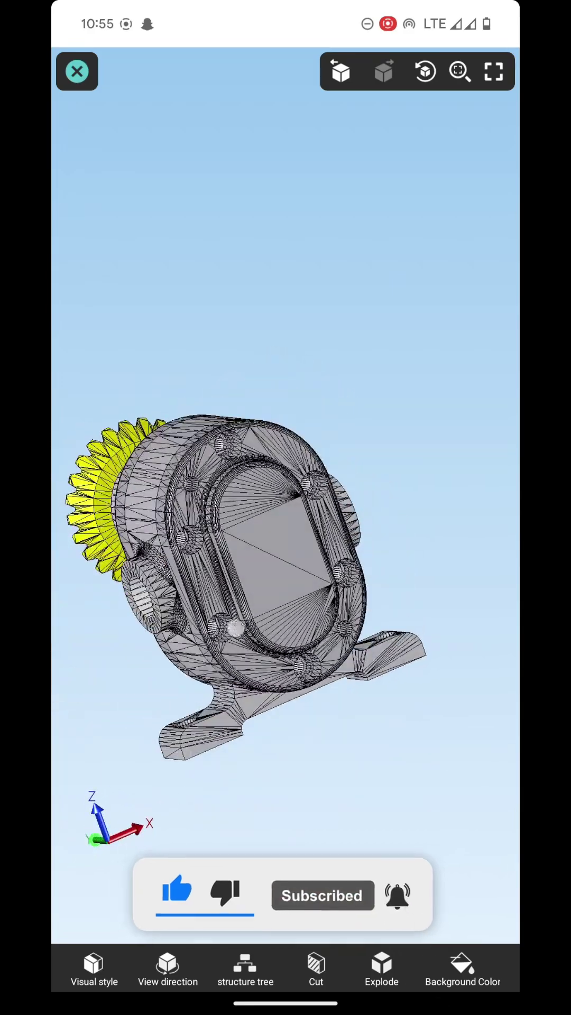
{"action": "mouse_move", "coordinate": [238, 571]}
{"action": "left_mouse_down"}
{"action": "mouse_move", "coordinate": [273, 635]}
{"action": "mouse_move", "coordinate": [308, 674]}
{"action": "mouse_move", "coordinate": [64, 669]}
{"action": "mouse_move", "coordinate": [187, 675]}
{"action": "mouse_move", "coordinate": [176, 649]}
{"action": "mouse_move", "coordinate": [184, 646]}
{"action": "left_mouse_up"}
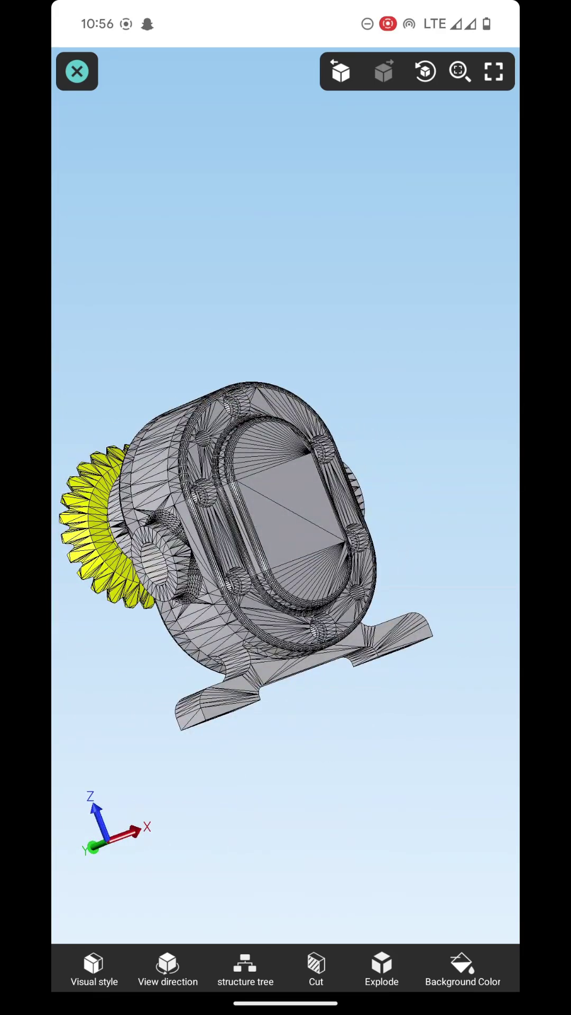
{"action": "mouse_move", "coordinate": [225, 664]}
{"action": "left_mouse_down"}
{"action": "mouse_move", "coordinate": [333, 658]}
{"action": "mouse_move", "coordinate": [198, 665]}
{"action": "mouse_move", "coordinate": [222, 690]}
{"action": "left_mouse_up"}
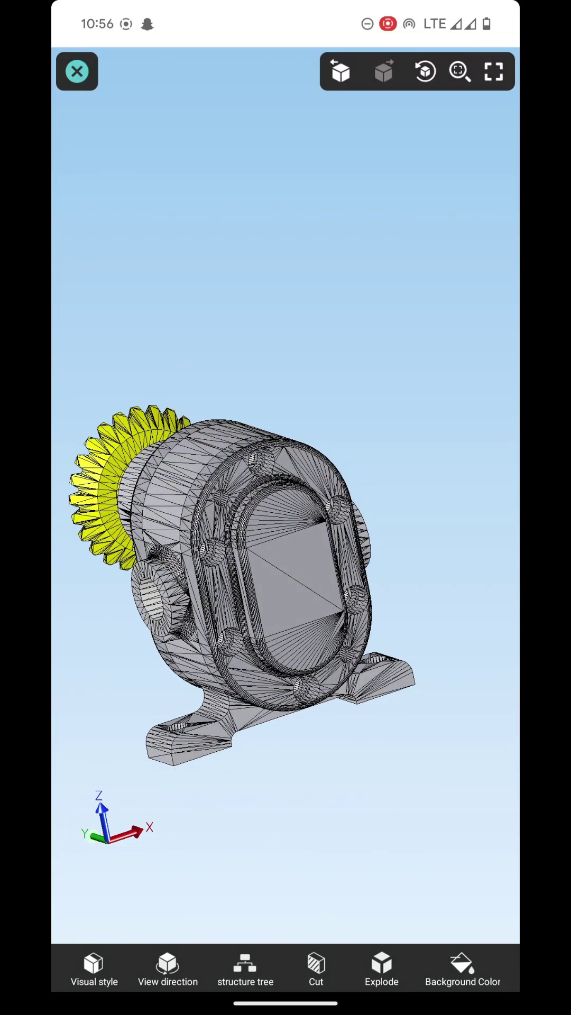
{"action": "left_click_drag", "start_coordinate": [397, 8], "coordinate": [426, 296]}
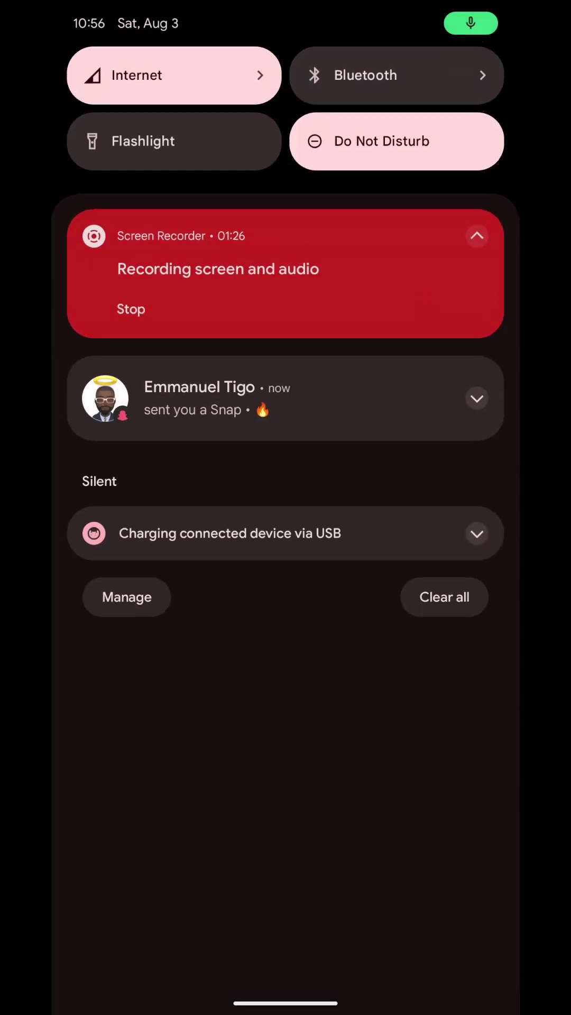